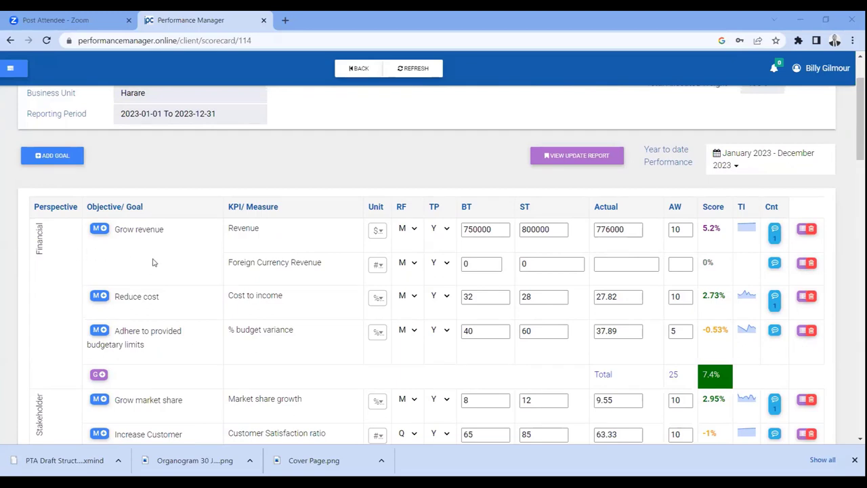
# Review the scorecard's goals and measures, and check the unit options available for the Revenue measure.
pyautogui.scroll(-1, 148, 255)
pyautogui.scroll(1, 148, 254)
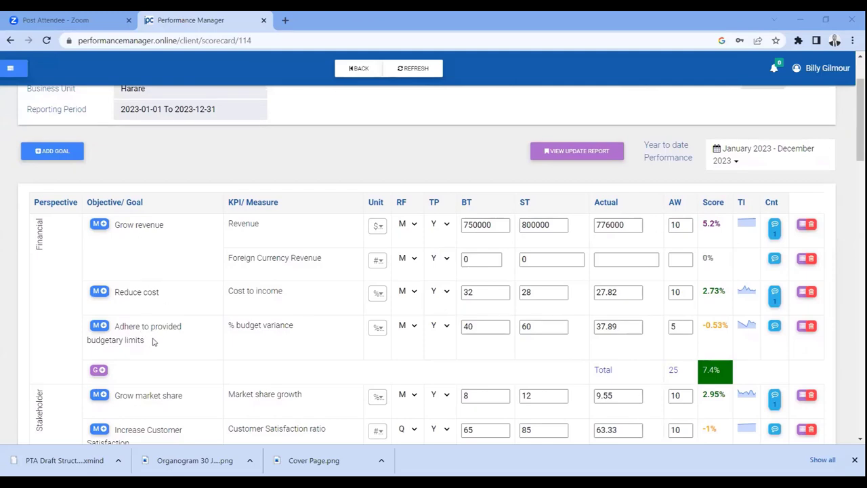
pyautogui.scroll(-2, 166, 342)
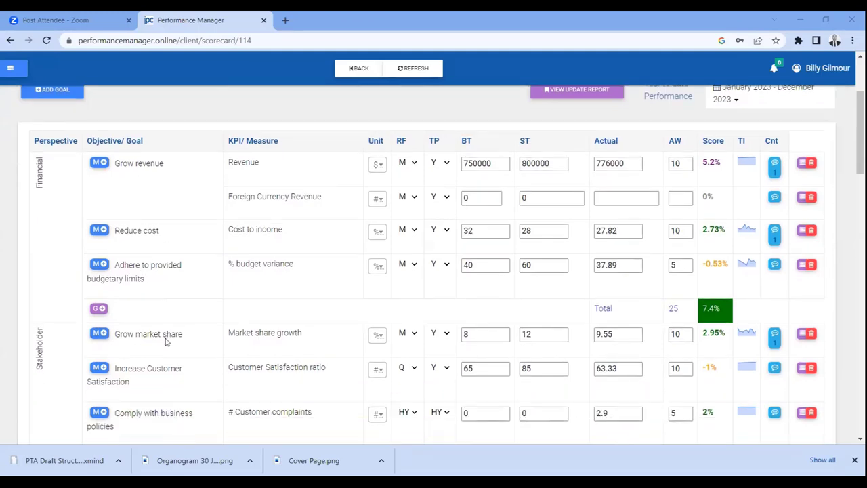
pyautogui.scroll(-4, 163, 341)
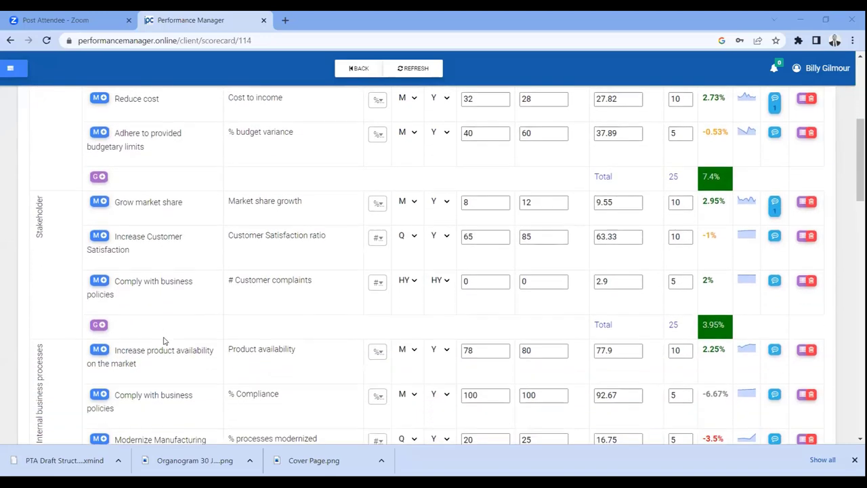
pyautogui.scroll(7, 164, 341)
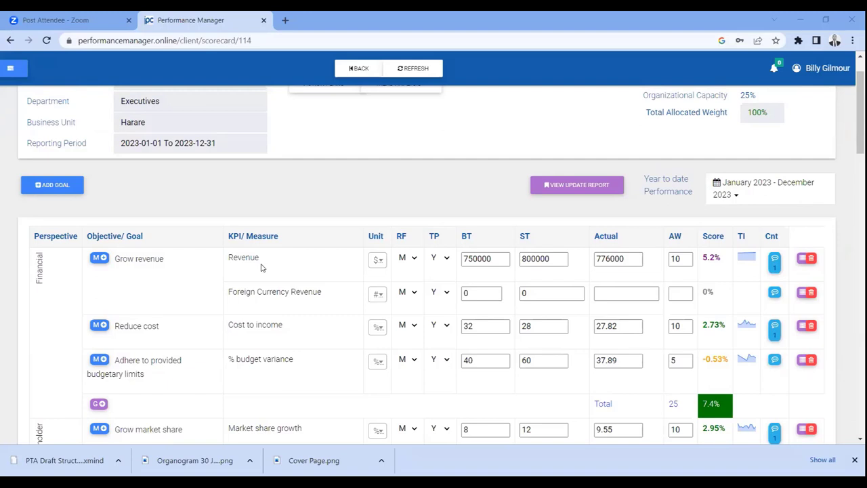
pyautogui.scroll(-1, 259, 268)
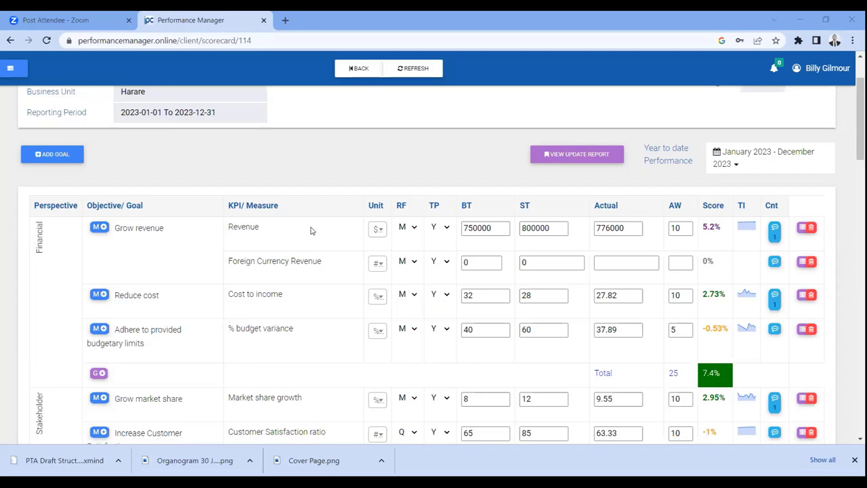
pyautogui.click(380, 231)
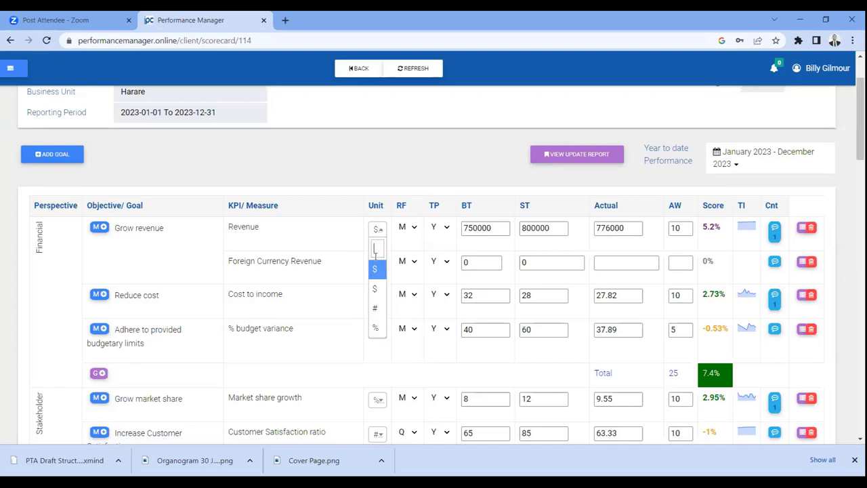
pyautogui.click(346, 222)
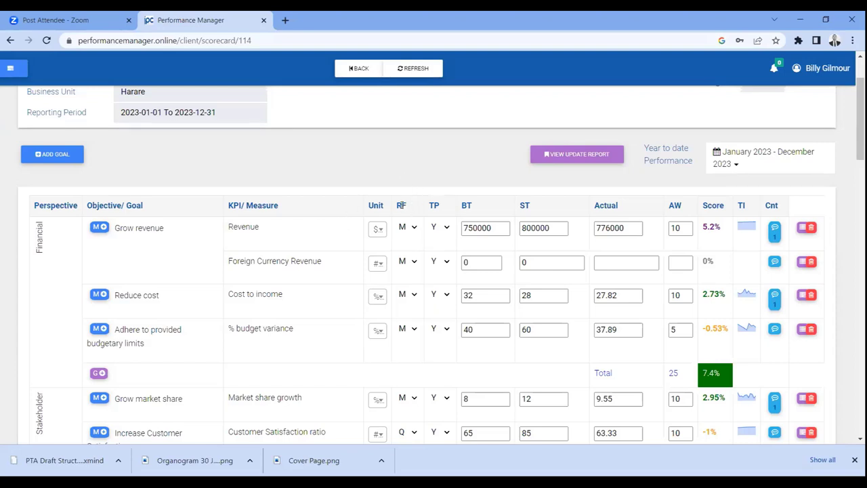
pyautogui.moveTo(401, 205)
# View the Revenue measure's monthly actuals and the link and file options for adding November 2023 evidence, closing without saving.
pyautogui.click(617, 228)
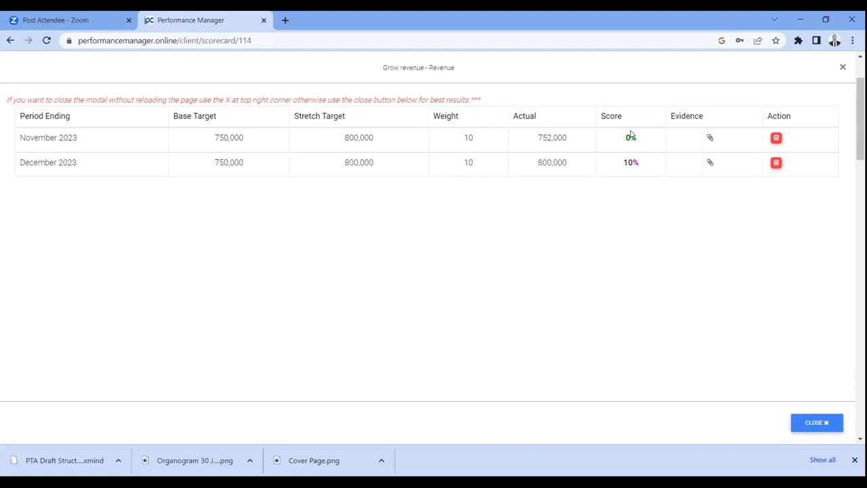
pyautogui.click(710, 139)
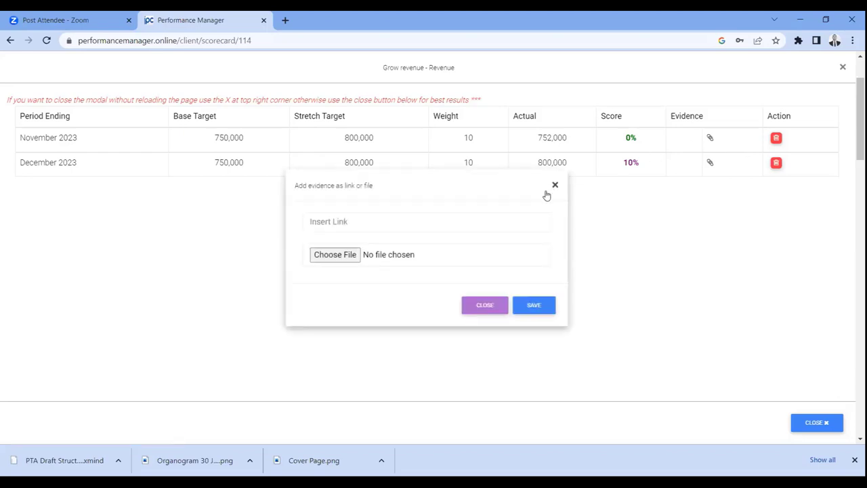
pyautogui.click(341, 220)
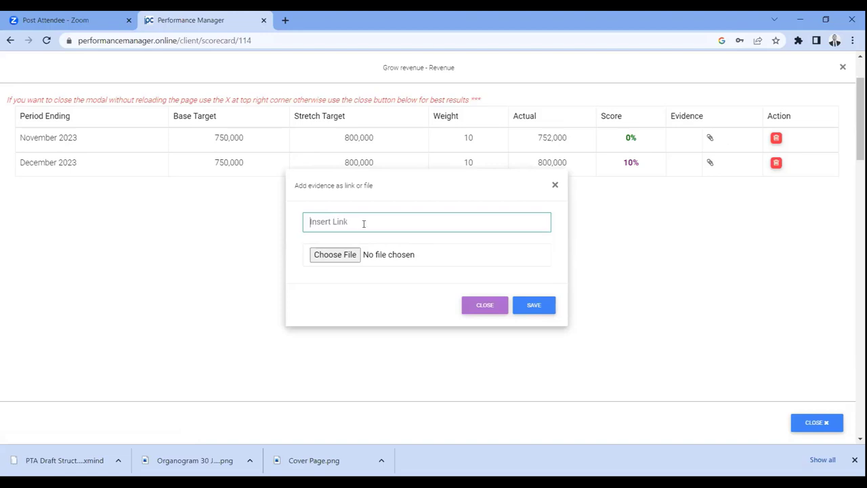
pyautogui.click(346, 259)
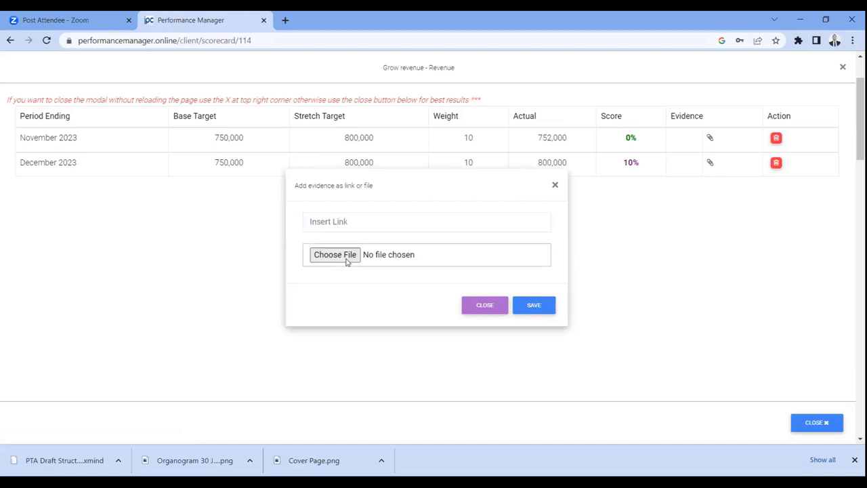
pyautogui.click(394, 264)
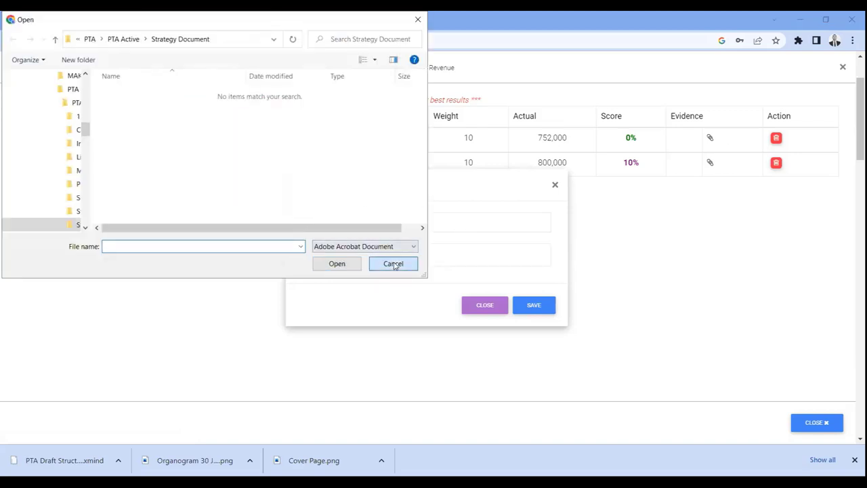
pyautogui.click(471, 306)
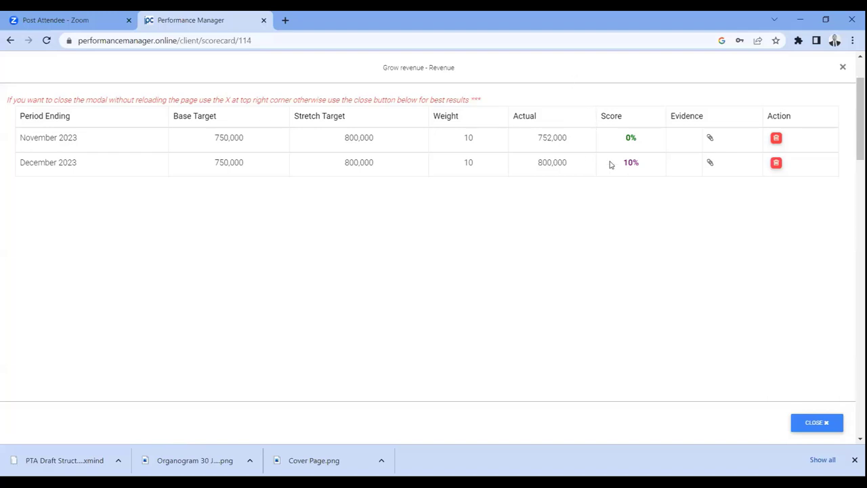
pyautogui.click(841, 66)
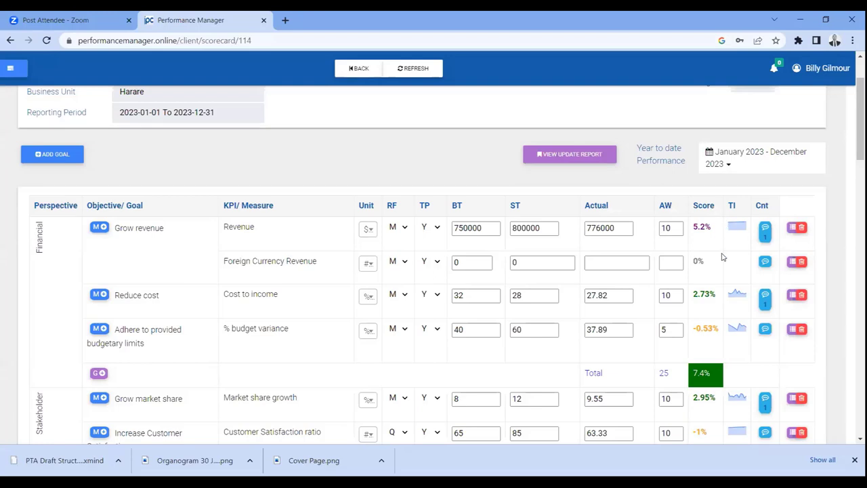
# Read the conversation on the Revenue measure and close it without sending a comment.
pyautogui.click(765, 230)
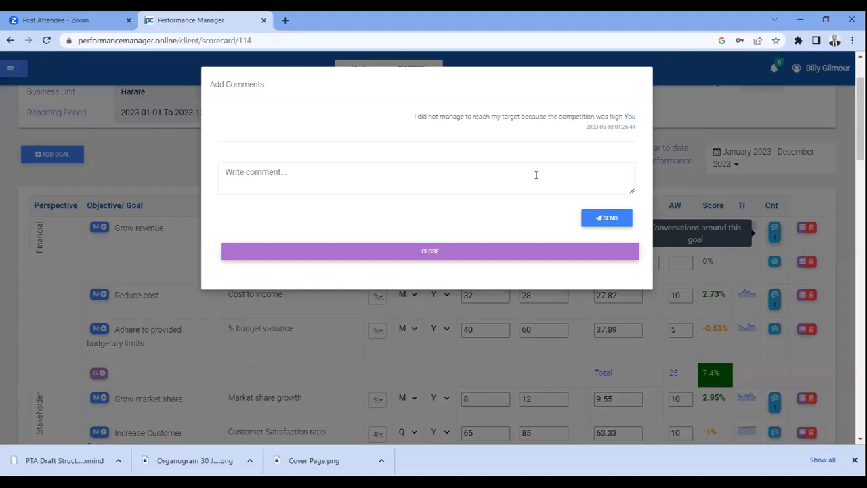
pyautogui.click(456, 177)
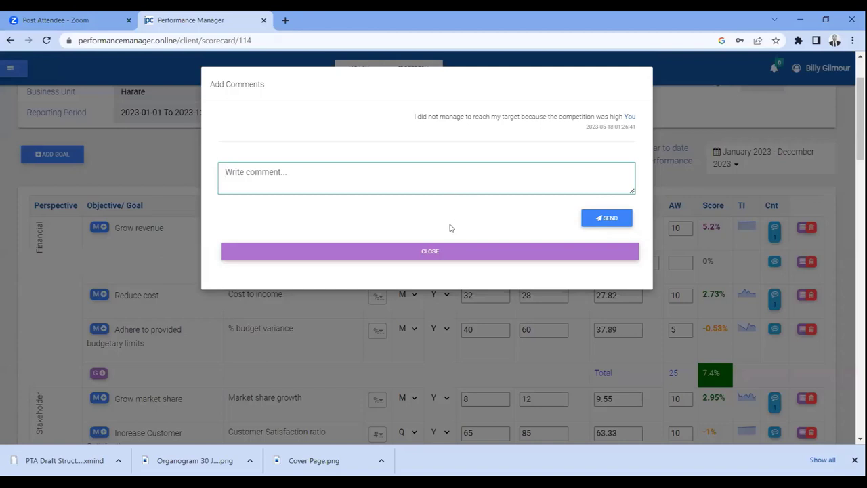
pyautogui.click(424, 117)
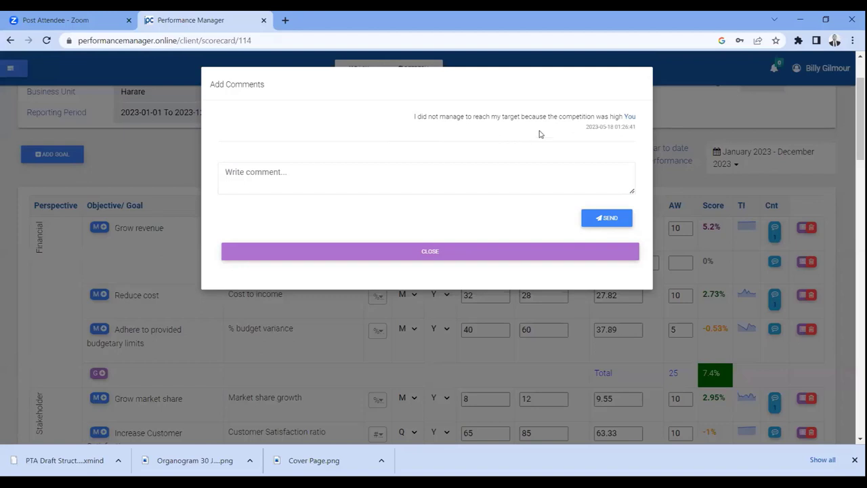
pyautogui.click(319, 171)
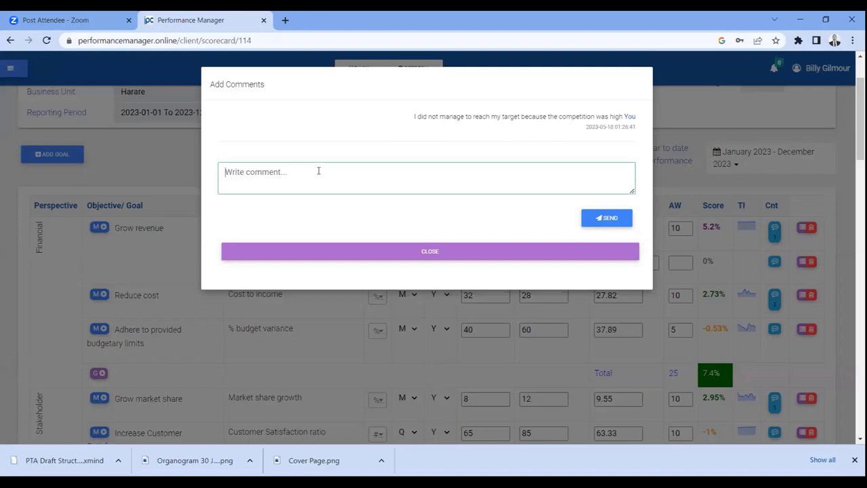
pyautogui.click(399, 261)
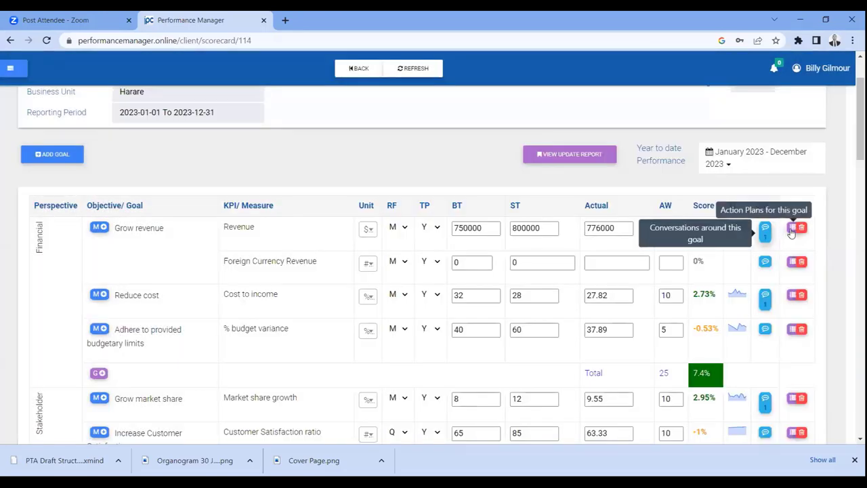
# View the Revenue measure's action plans and expand the tasks under "Carry out marketing campaign", then close them.
pyautogui.click(792, 229)
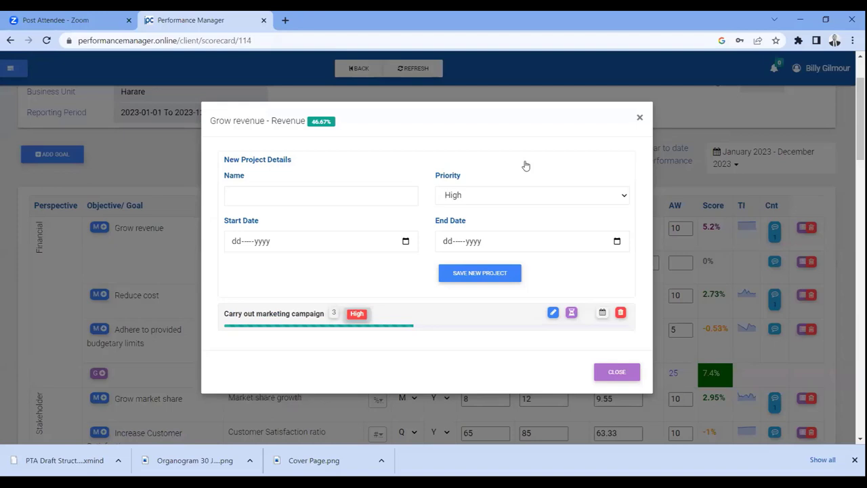
pyautogui.scroll(-1, 355, 277)
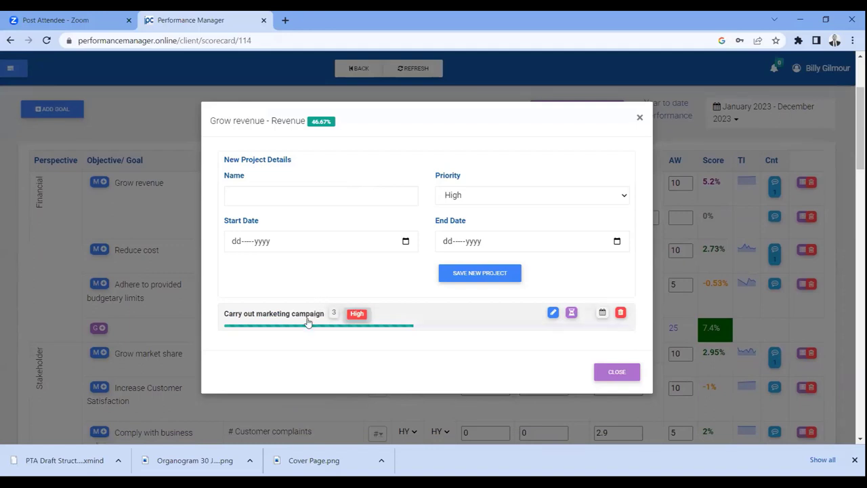
pyautogui.click(307, 322)
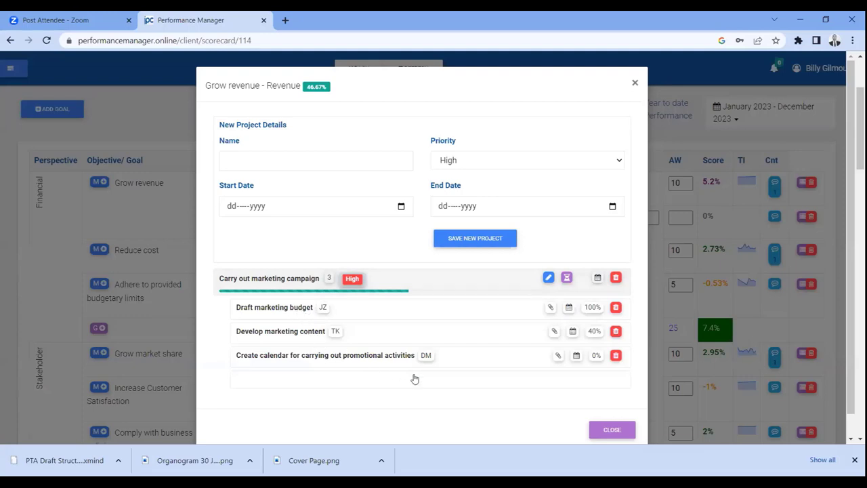
pyautogui.click(610, 429)
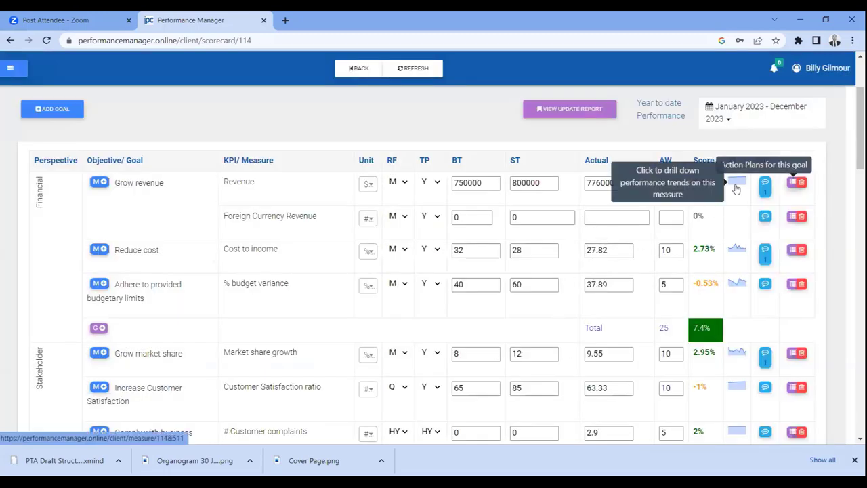
# Examine the Cost to income performance trend by actuals with its control limits, and return to the scorecard.
pyautogui.click(743, 252)
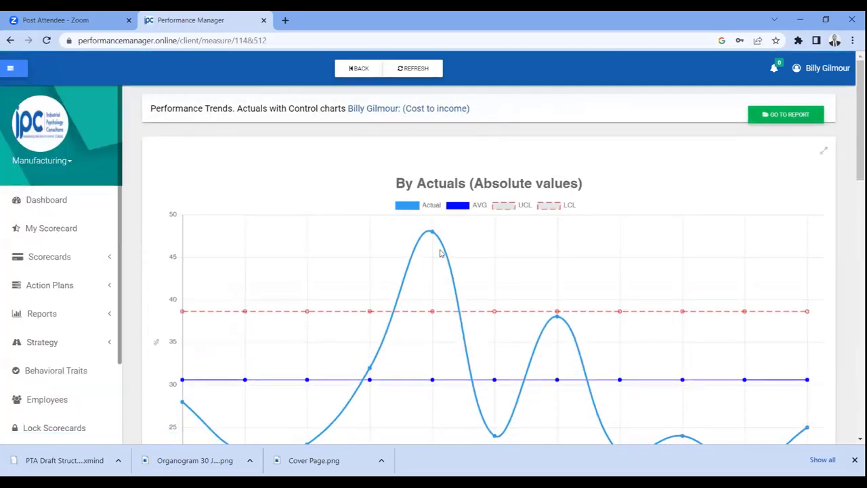
pyautogui.scroll(-2, 441, 252)
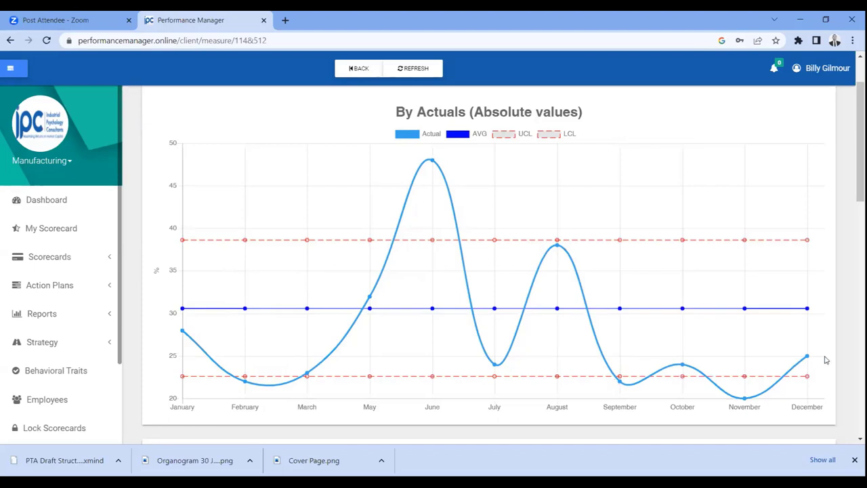
pyautogui.moveTo(621, 384)
pyautogui.moveTo(683, 313)
pyautogui.click(360, 70)
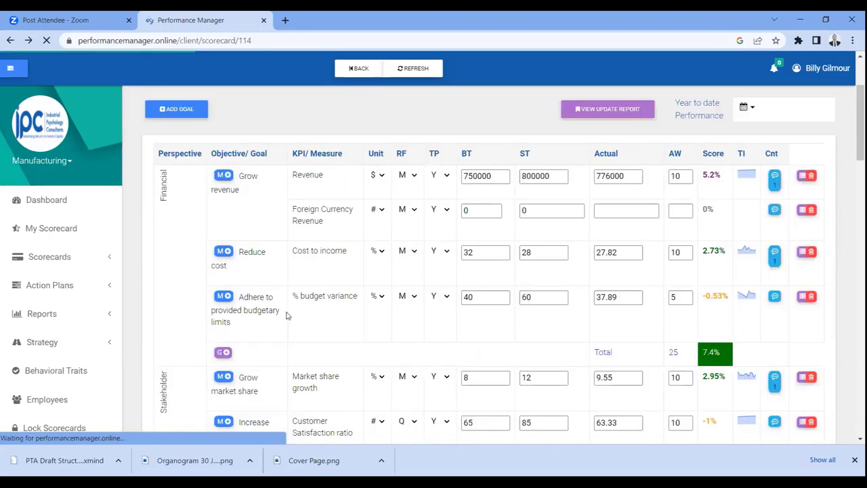
# Review the scores and totals of each perspective down to the overall achievement, and return to the scorecard summary.
pyautogui.scroll(-1, 286, 315)
pyautogui.scroll(-2, 286, 315)
pyautogui.scroll(4, 286, 315)
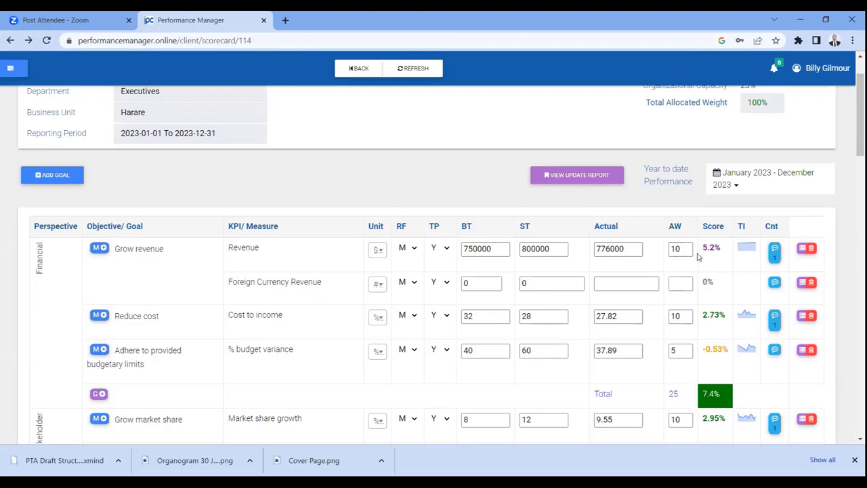
pyautogui.scroll(-1, 702, 359)
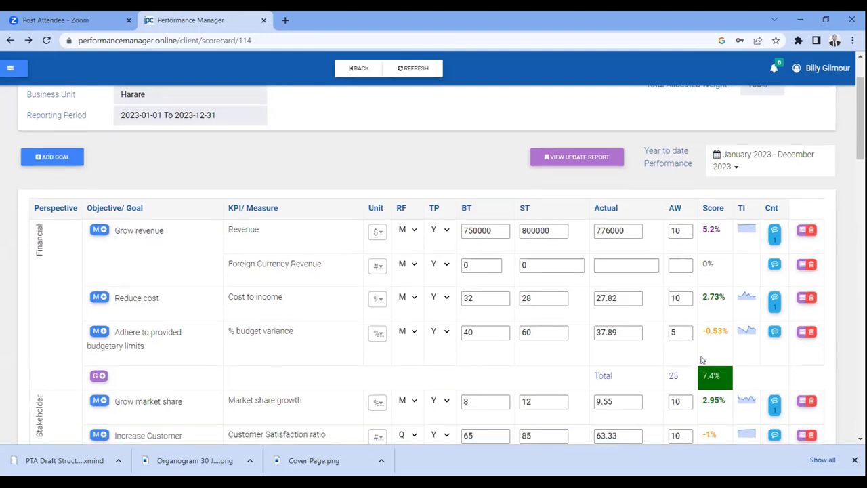
pyautogui.scroll(-7, 702, 361)
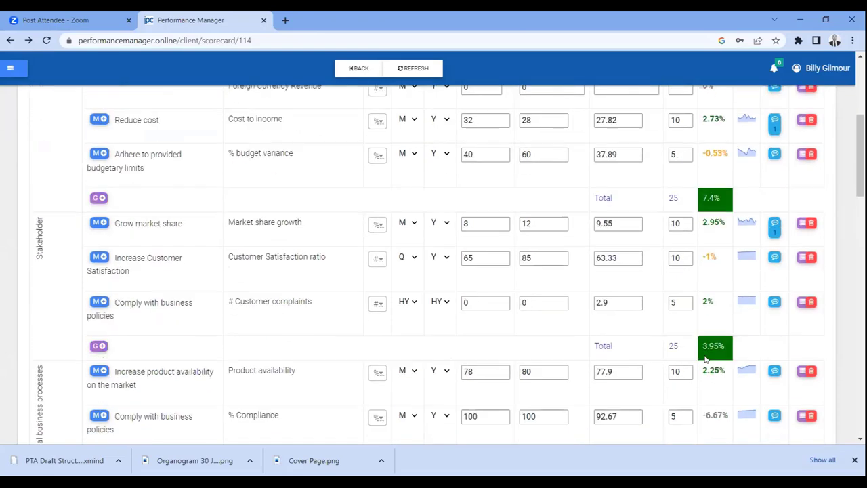
pyautogui.scroll(-1, 705, 359)
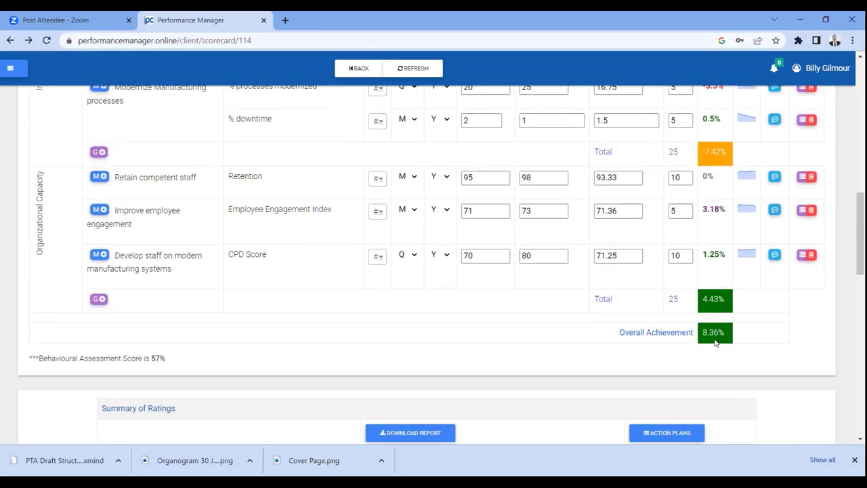
pyautogui.scroll(10, 715, 343)
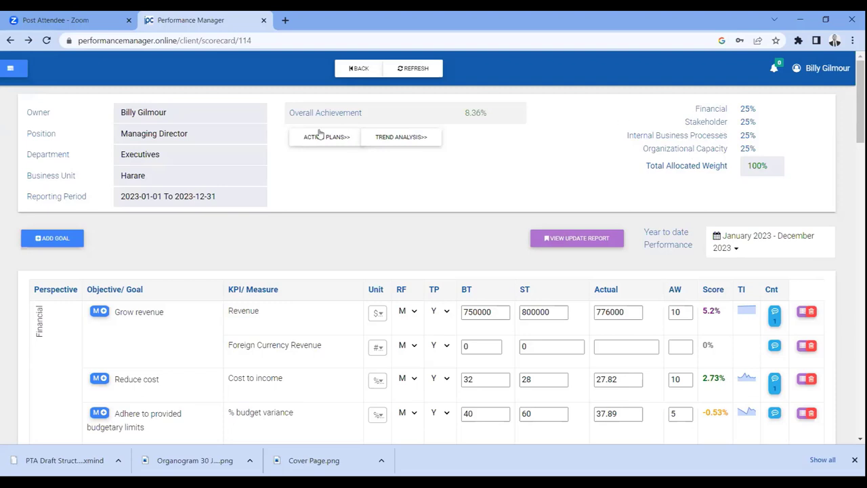
# Reveal the site navigation and look through the available modules down to Audit Logs.
pyautogui.click(6, 69)
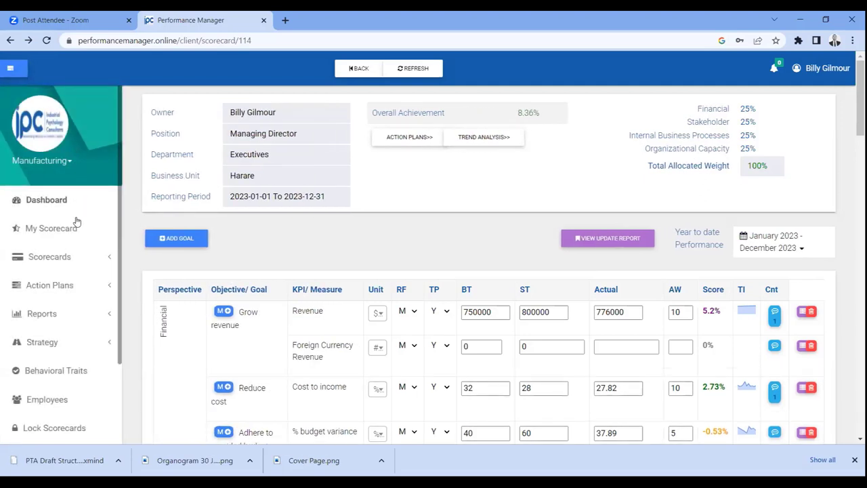
pyautogui.scroll(-1, 68, 257)
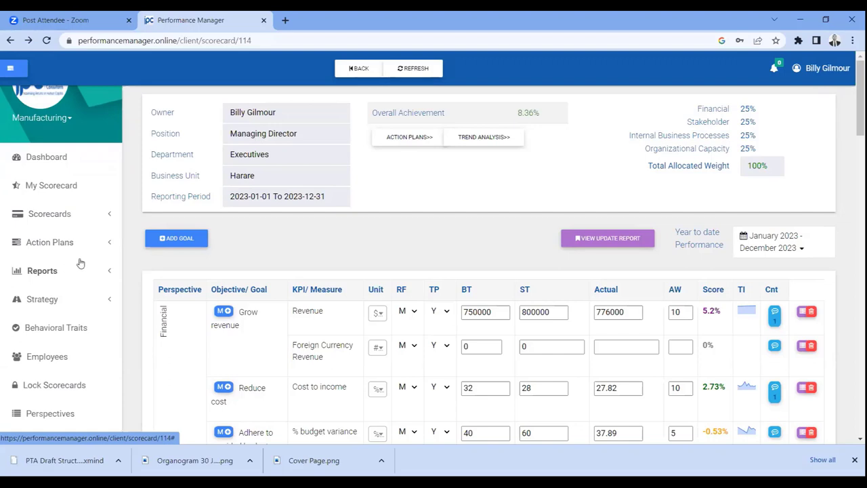
pyautogui.scroll(-1, 5, 300)
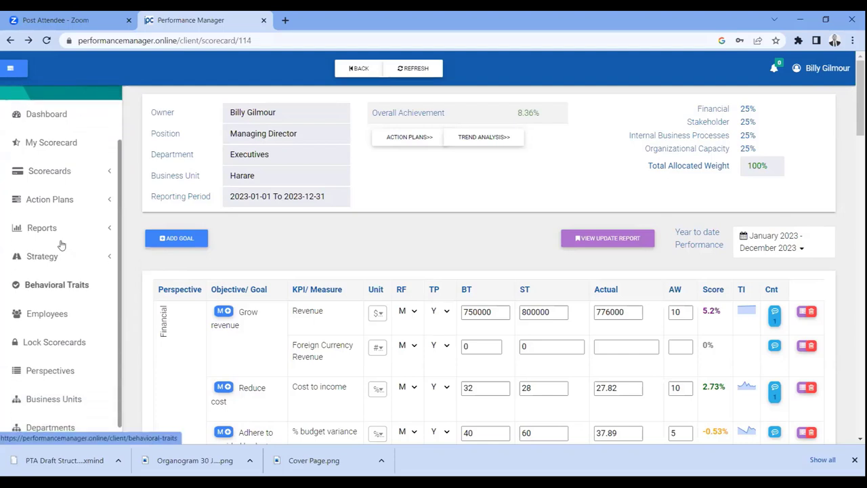
pyautogui.scroll(-1, 61, 245)
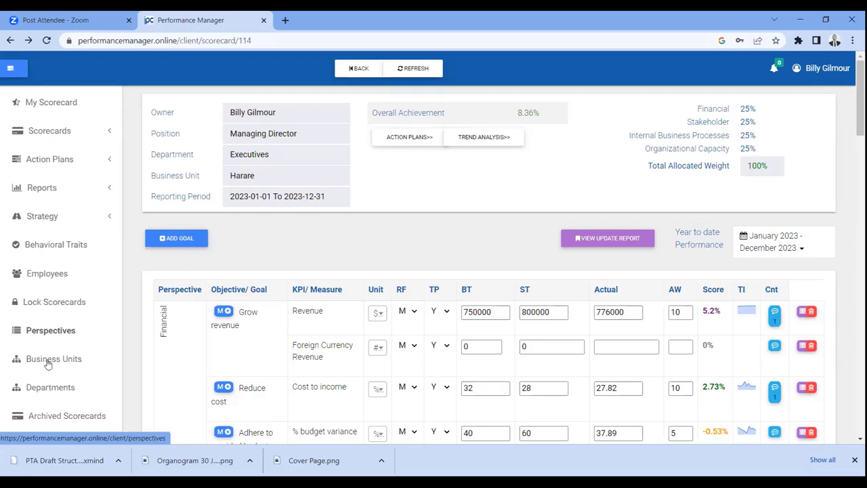
pyautogui.scroll(-1, 47, 365)
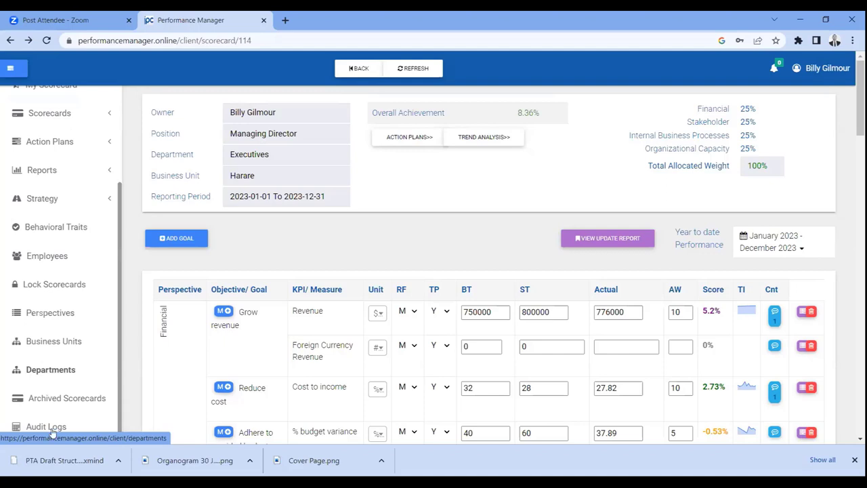